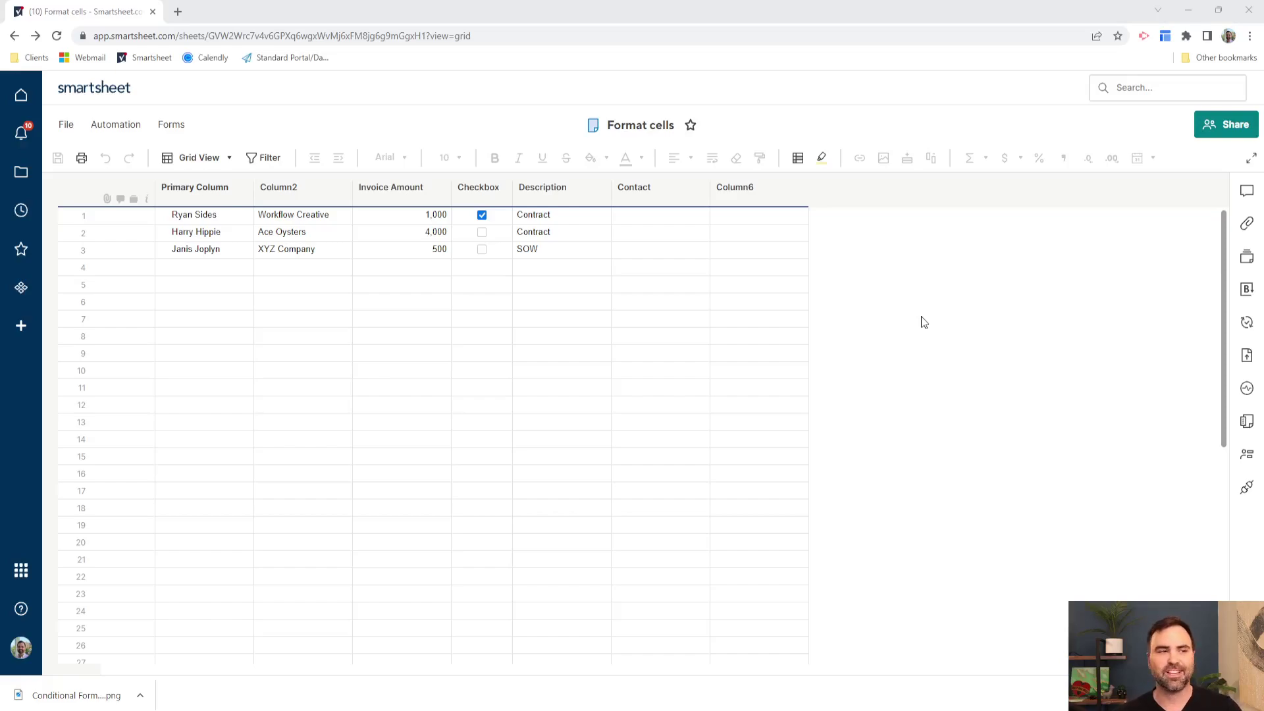
Step: Show the File menu's Export submenu with Microsoft Excel, PDF and Google Sheets options
{"action": "left_click", "coordinate": [59, 127]}
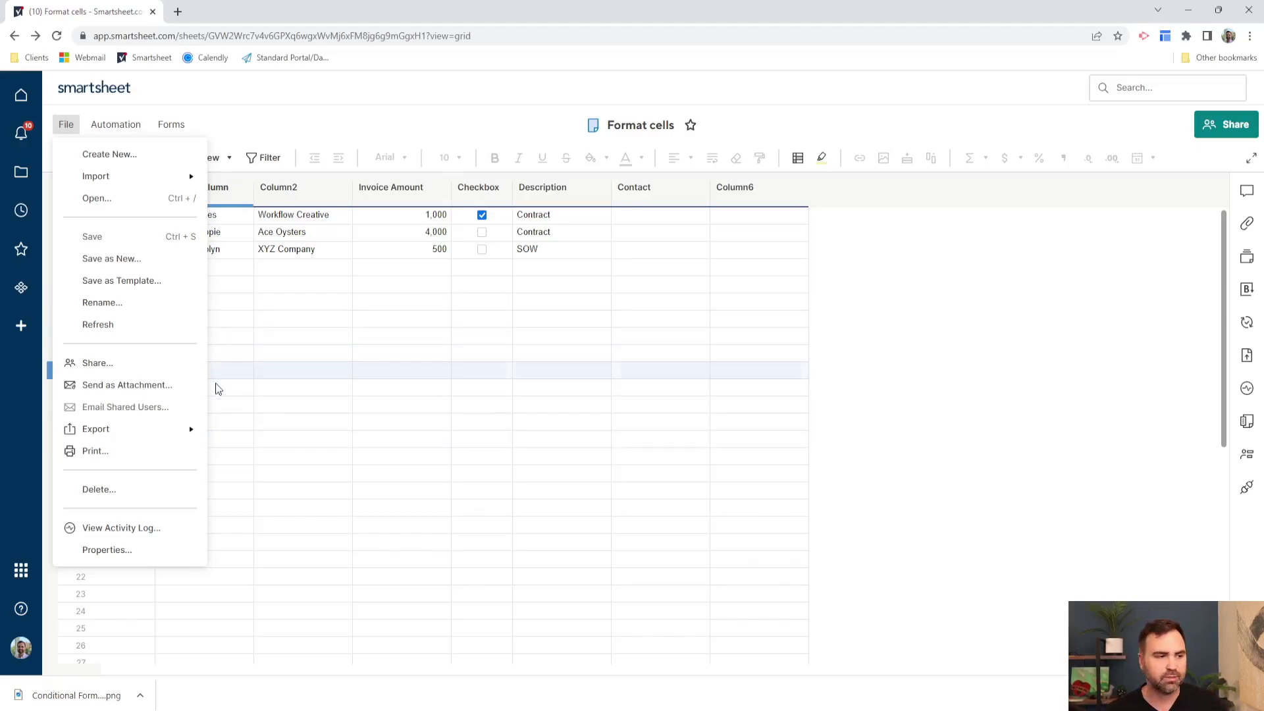
{"action": "mouse_move", "coordinate": [132, 428]}
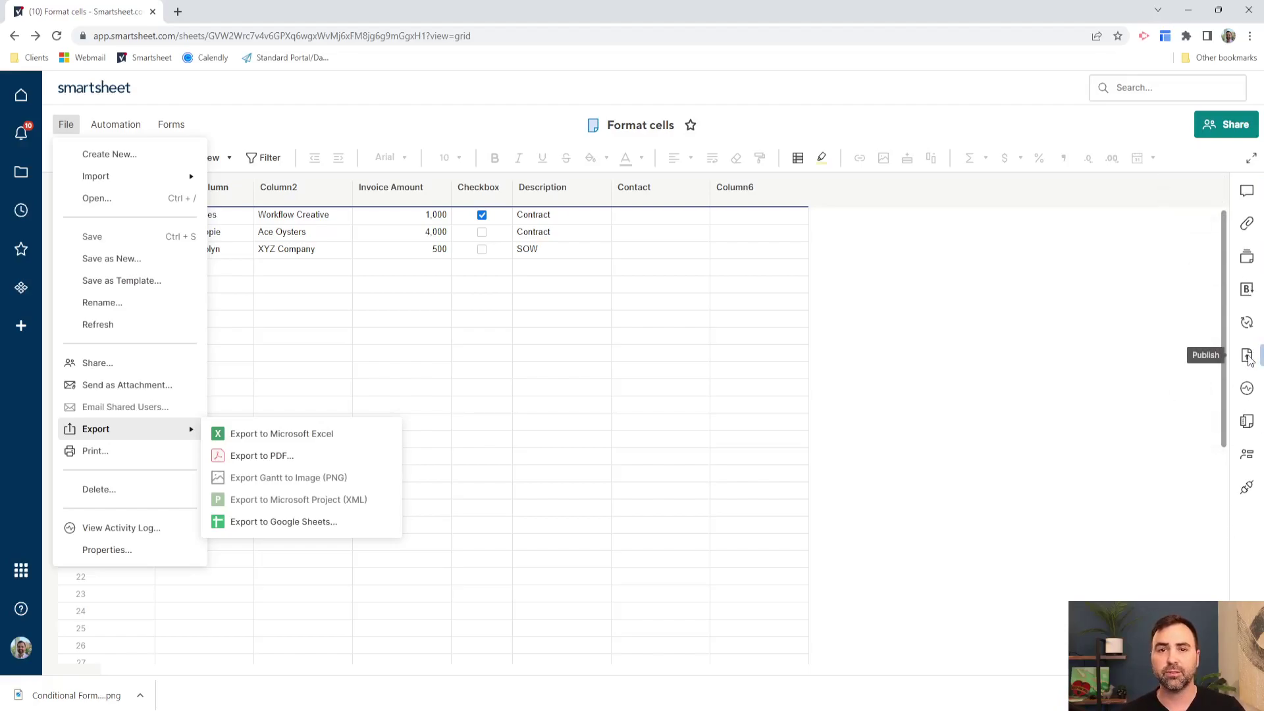
Step: Turn on Read Only – HTML publishing for 'Format cells' to get its public link and embed code
{"action": "left_click", "coordinate": [1247, 356]}
{"action": "left_click", "coordinate": [1248, 356]}
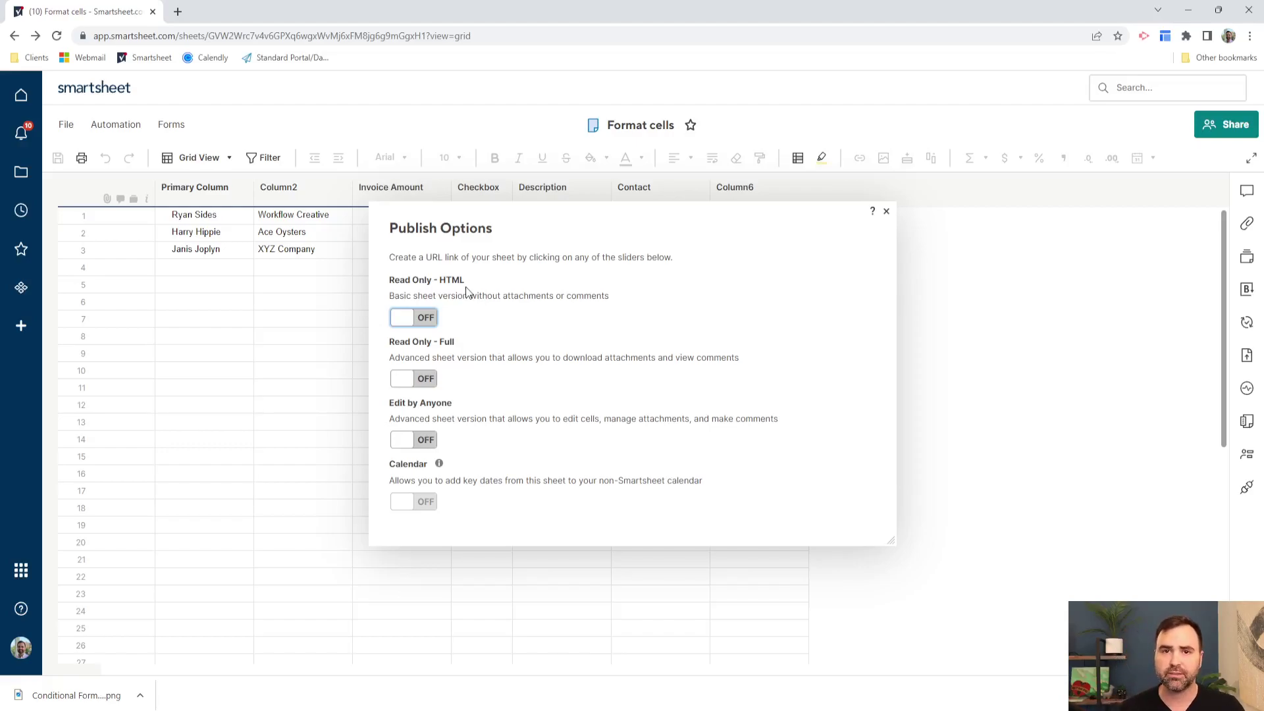
{"action": "left_click", "coordinate": [404, 324]}
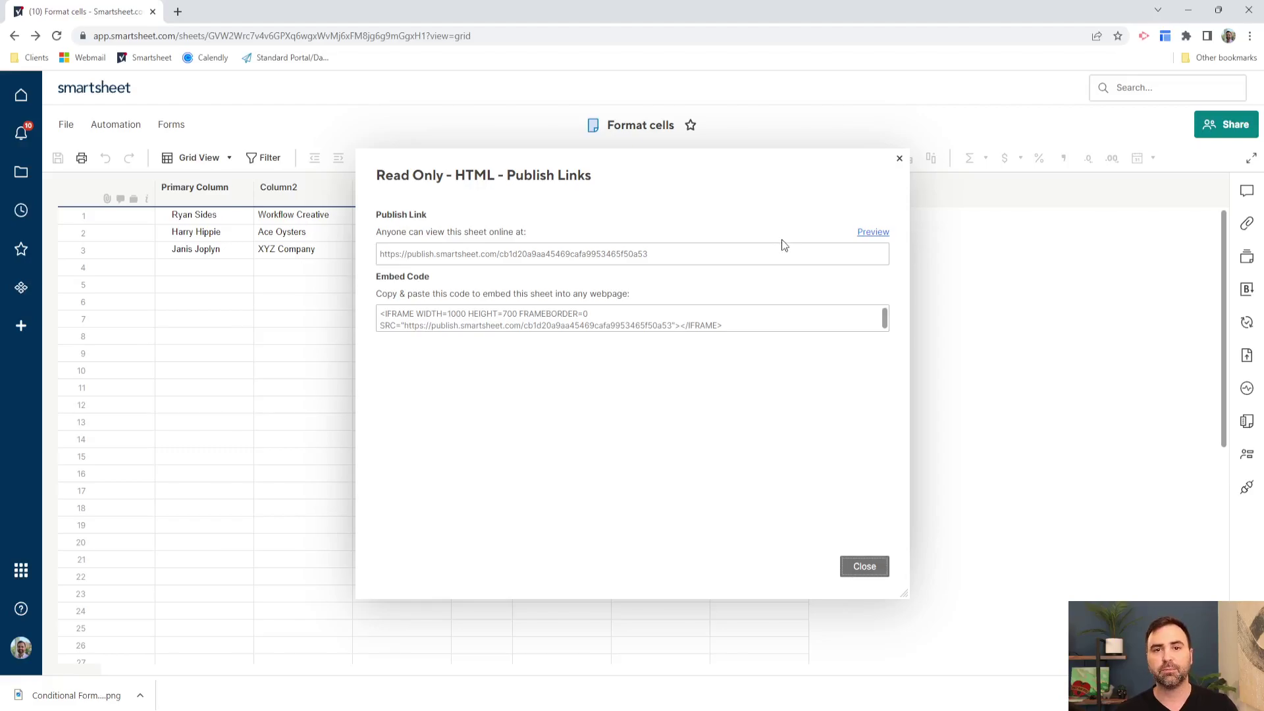
Step: Preview the published read-only page in a new tab and inspect its web address
{"action": "left_click", "coordinate": [872, 233]}
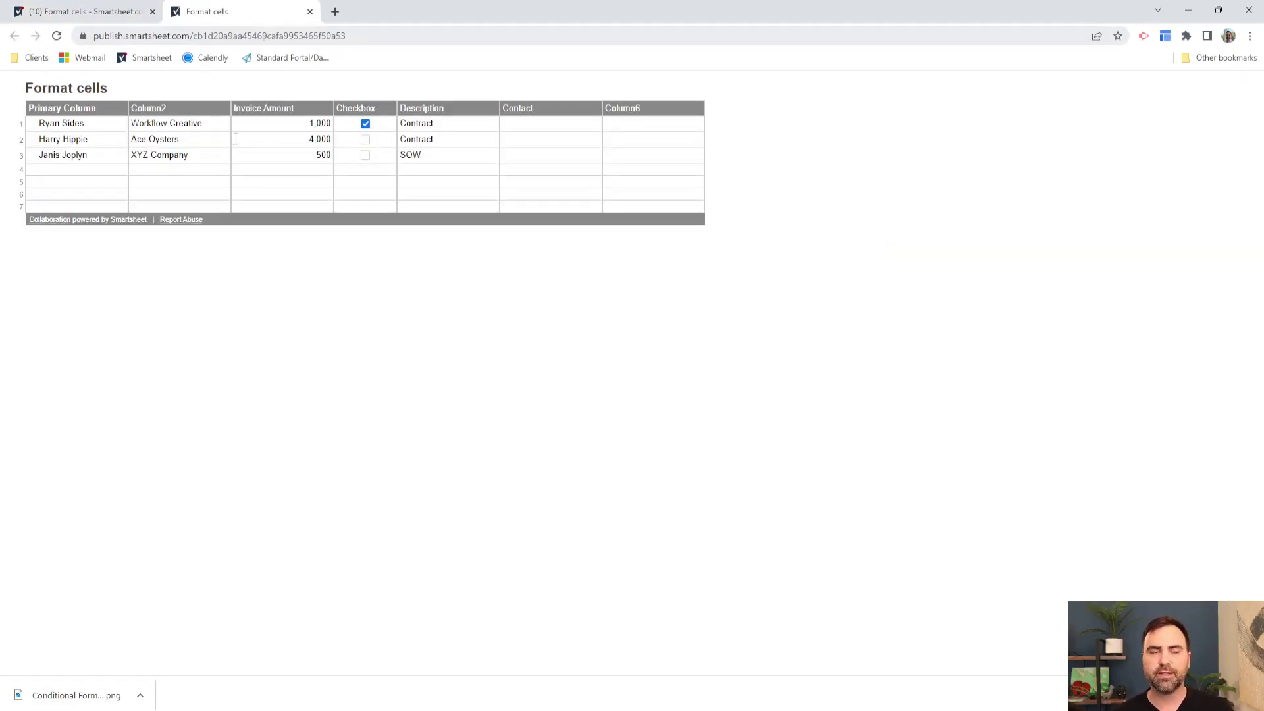
{"action": "left_click", "coordinate": [349, 36]}
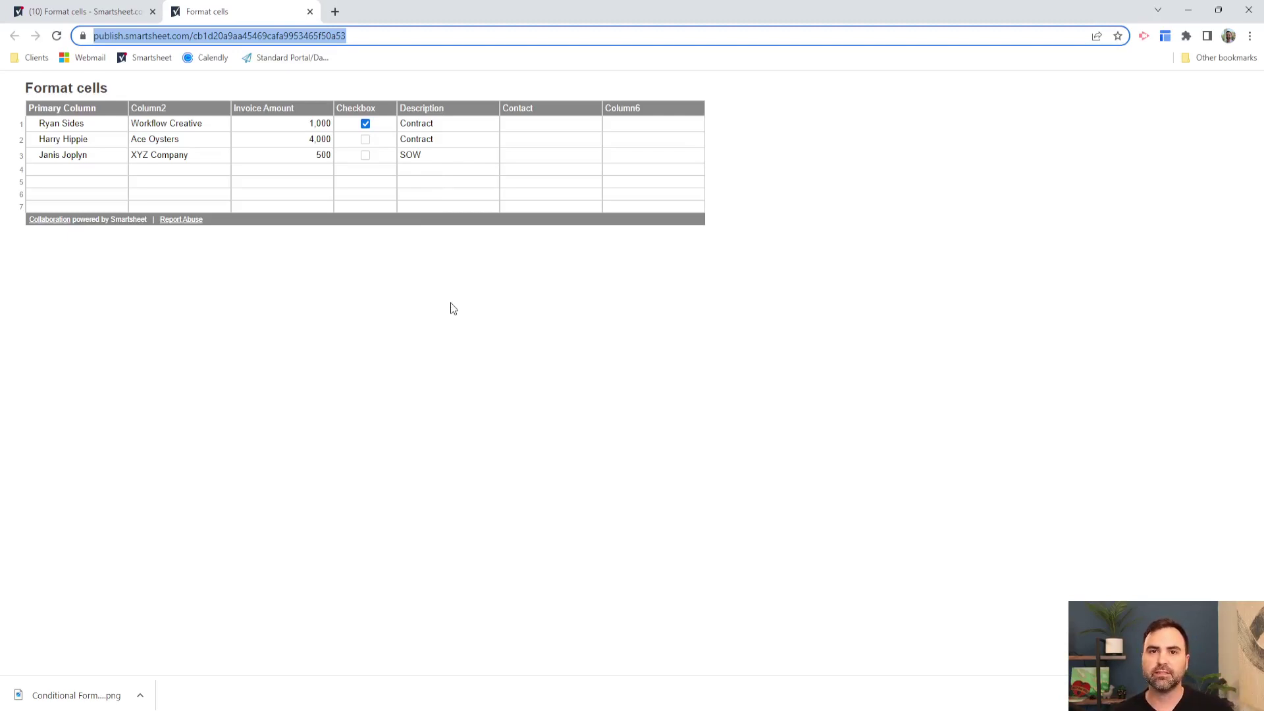
{"action": "left_click", "coordinate": [364, 138]}
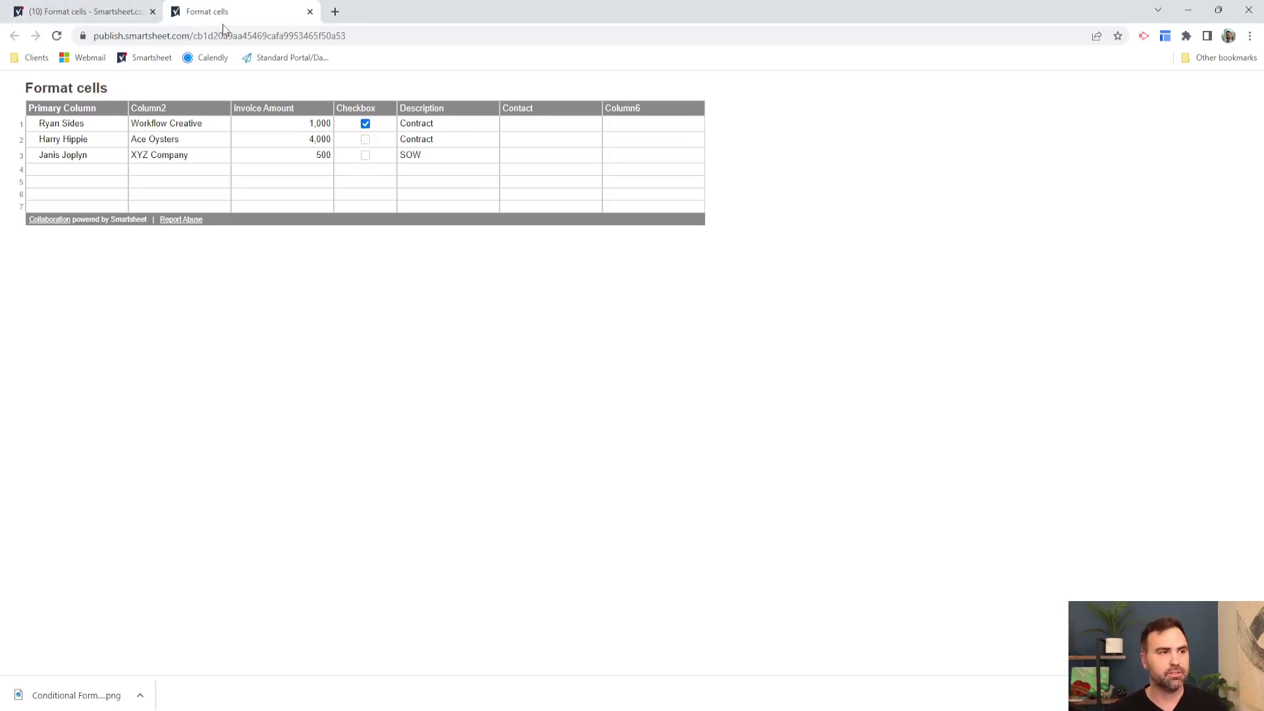
Step: Close the preview, then switch publishing from Read Only – HTML to Read Only – Full
{"action": "left_click", "coordinate": [310, 11]}
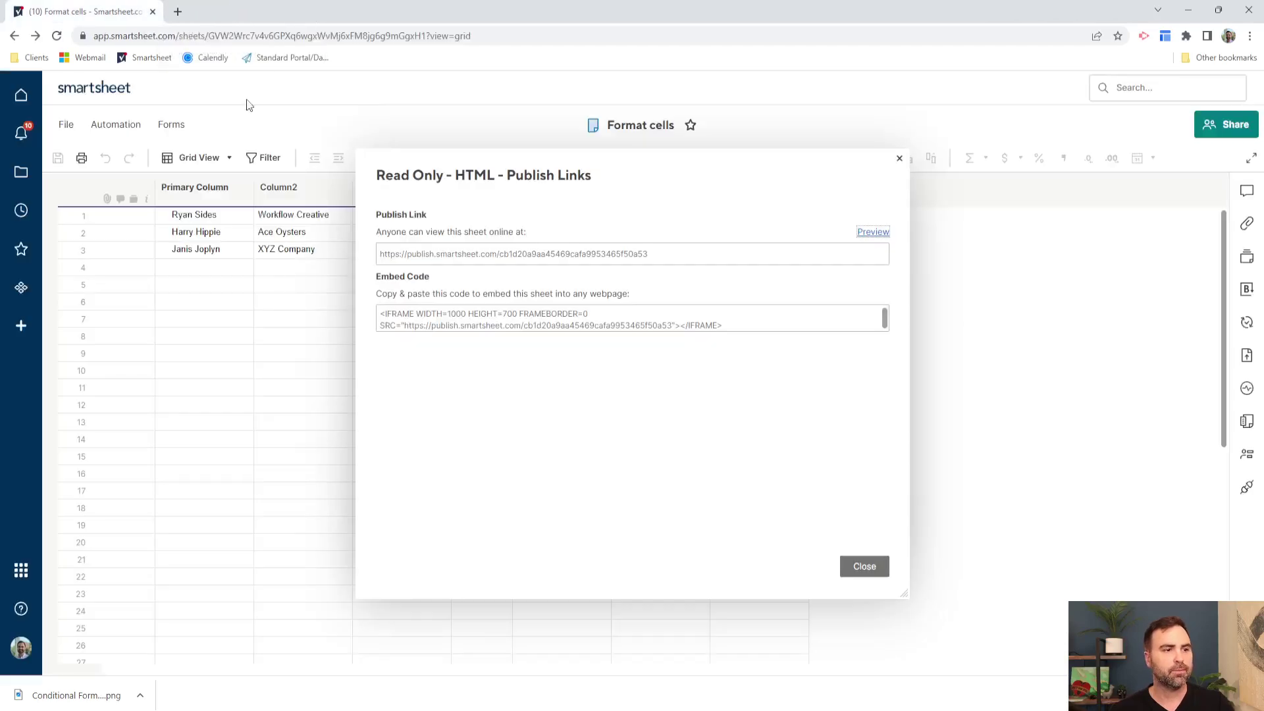
{"action": "left_click", "coordinate": [865, 567]}
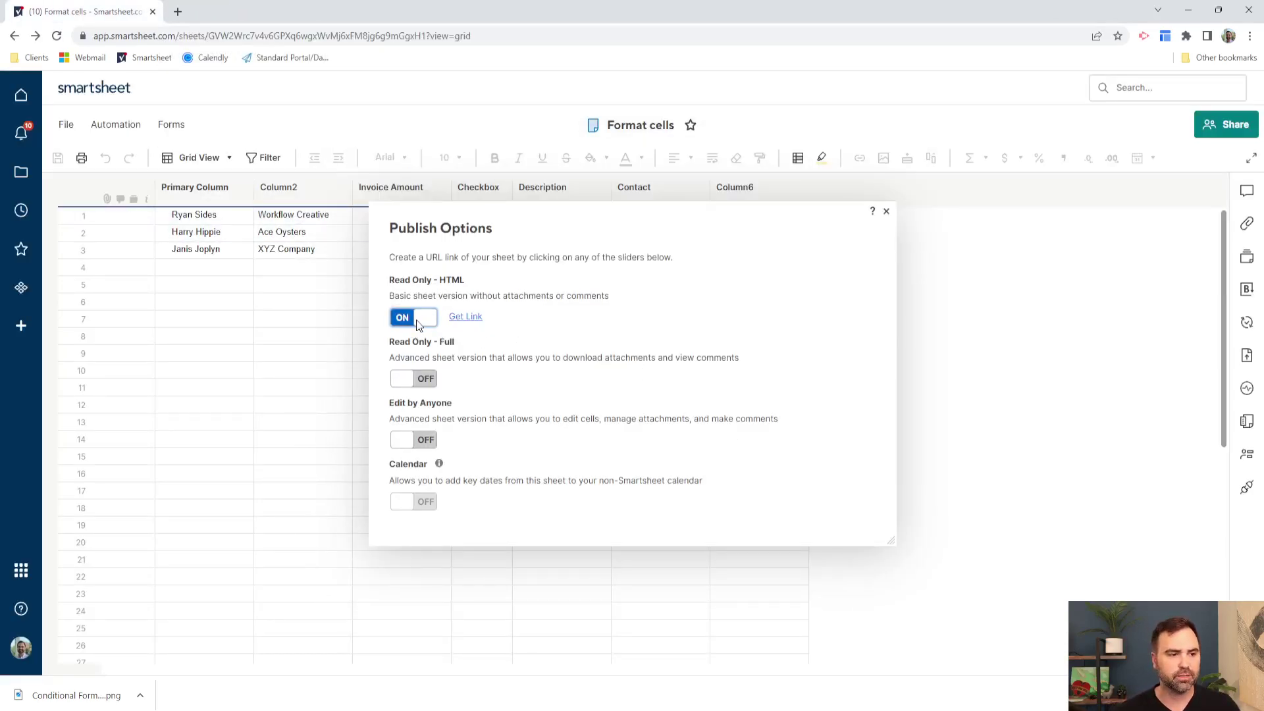
{"action": "left_click", "coordinate": [418, 320]}
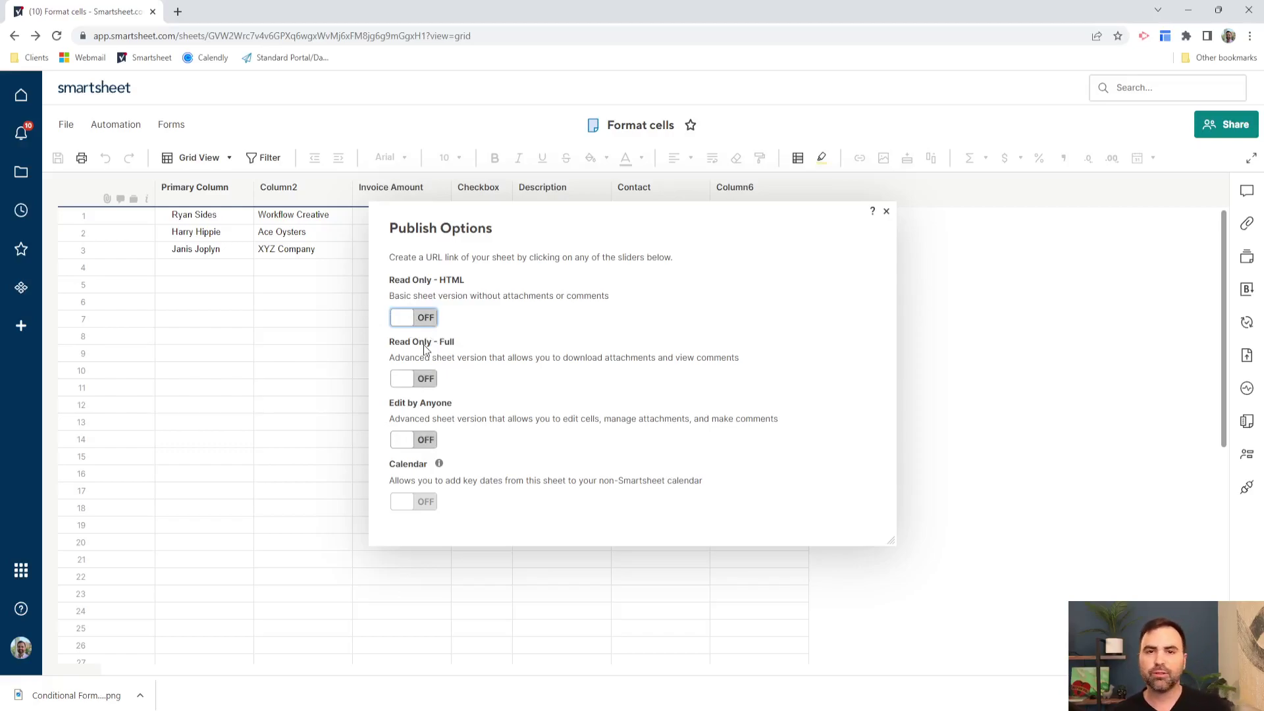
{"action": "left_click", "coordinate": [424, 379]}
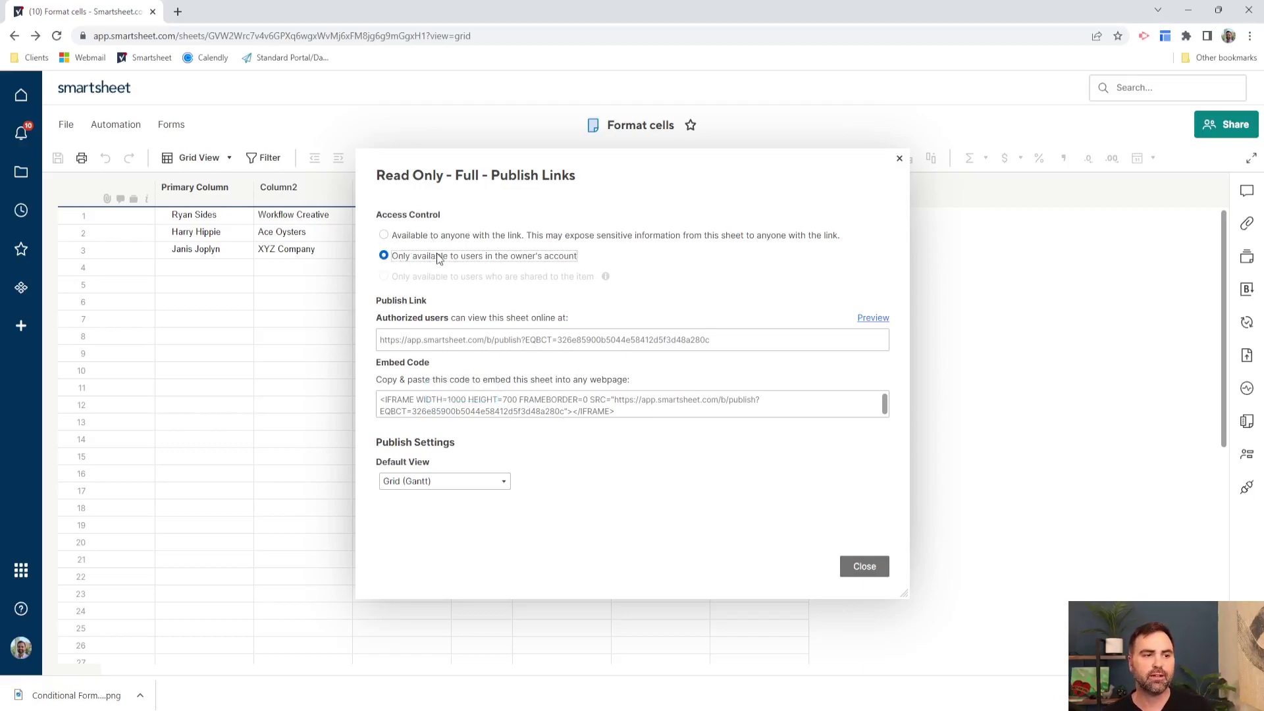
Step: Limit the Read Only – Full link to owner-account users and keep Grid (Gantt) as default view
{"action": "left_click", "coordinate": [473, 236]}
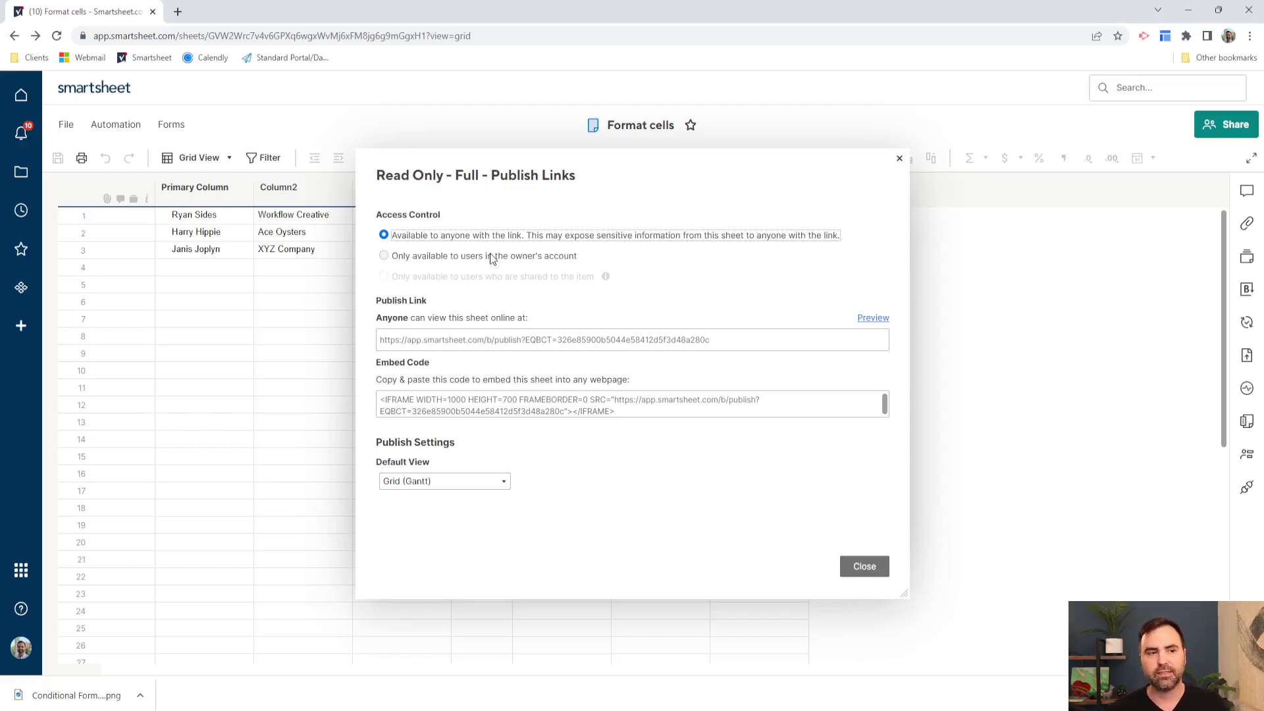
{"action": "left_click", "coordinate": [490, 254]}
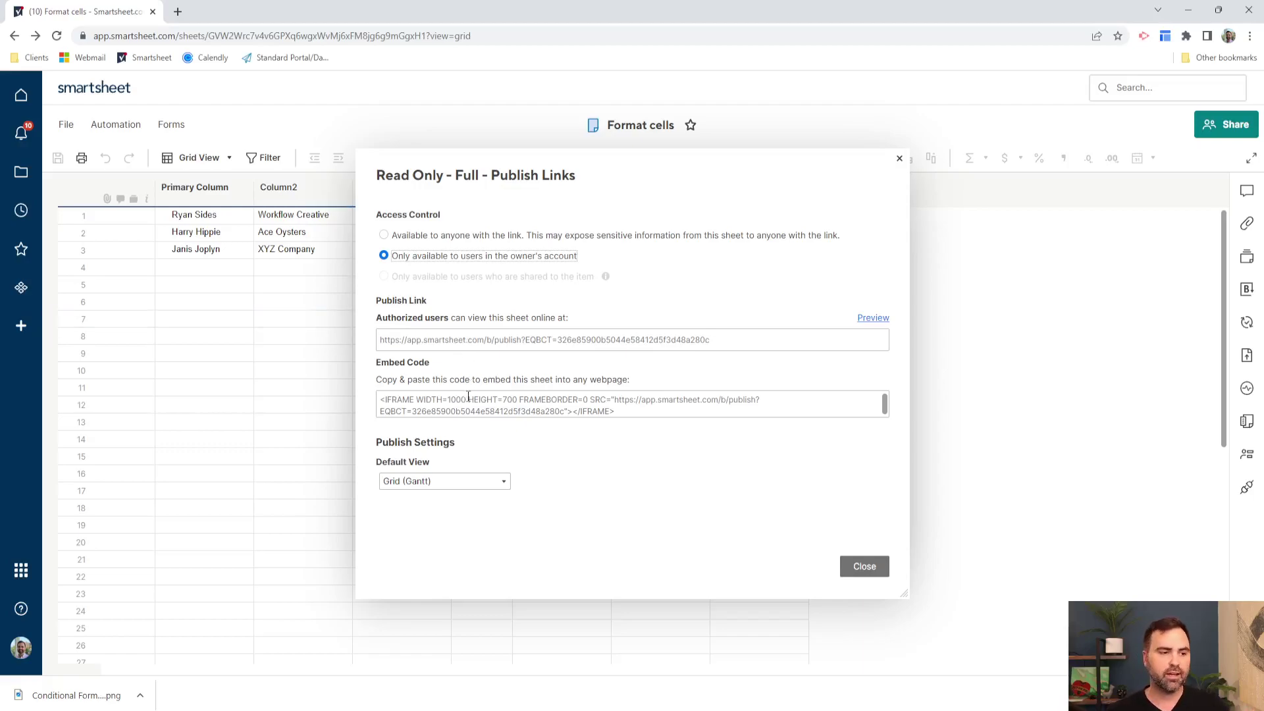
{"action": "left_click", "coordinate": [505, 483]}
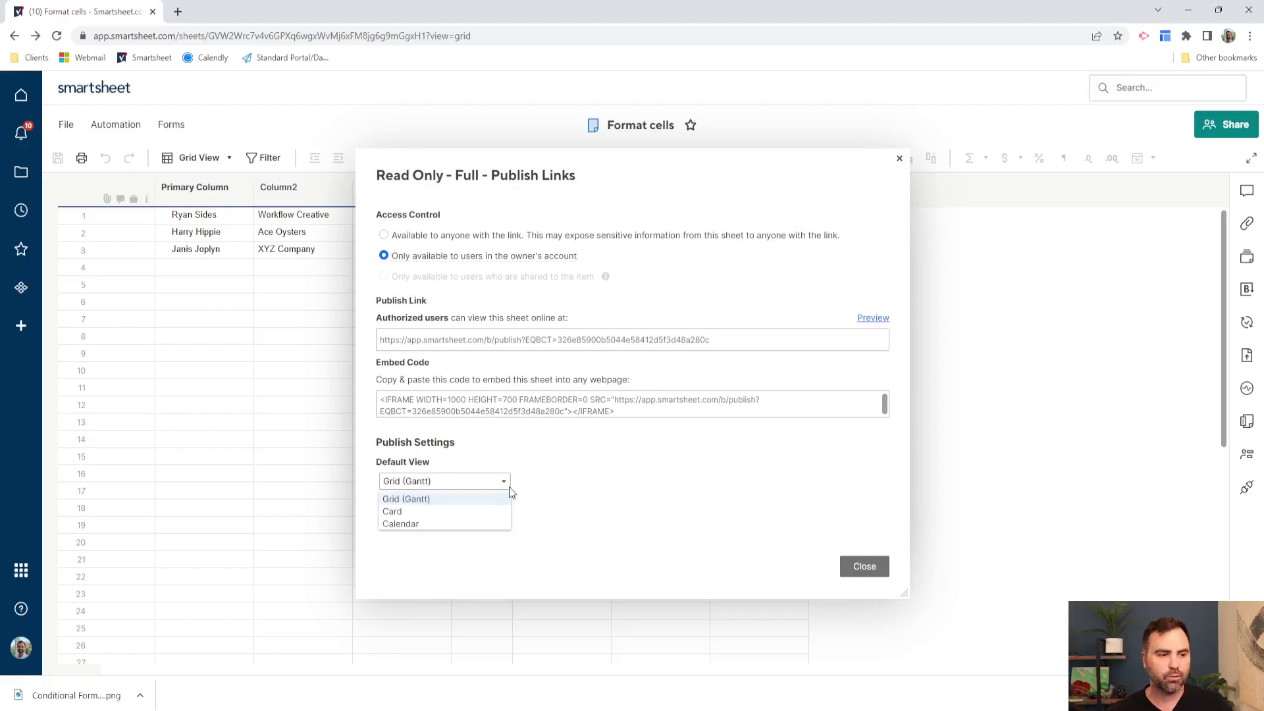
{"action": "left_click", "coordinate": [548, 498]}
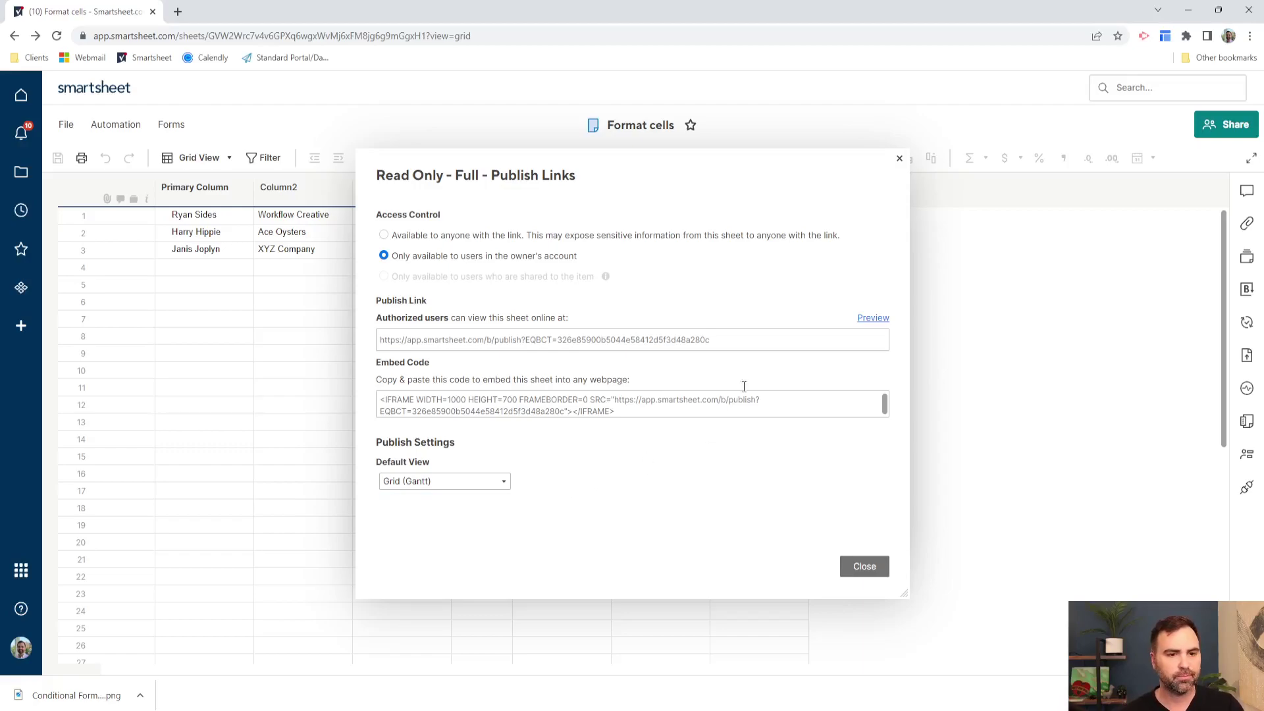
{"action": "left_click", "coordinate": [869, 323]}
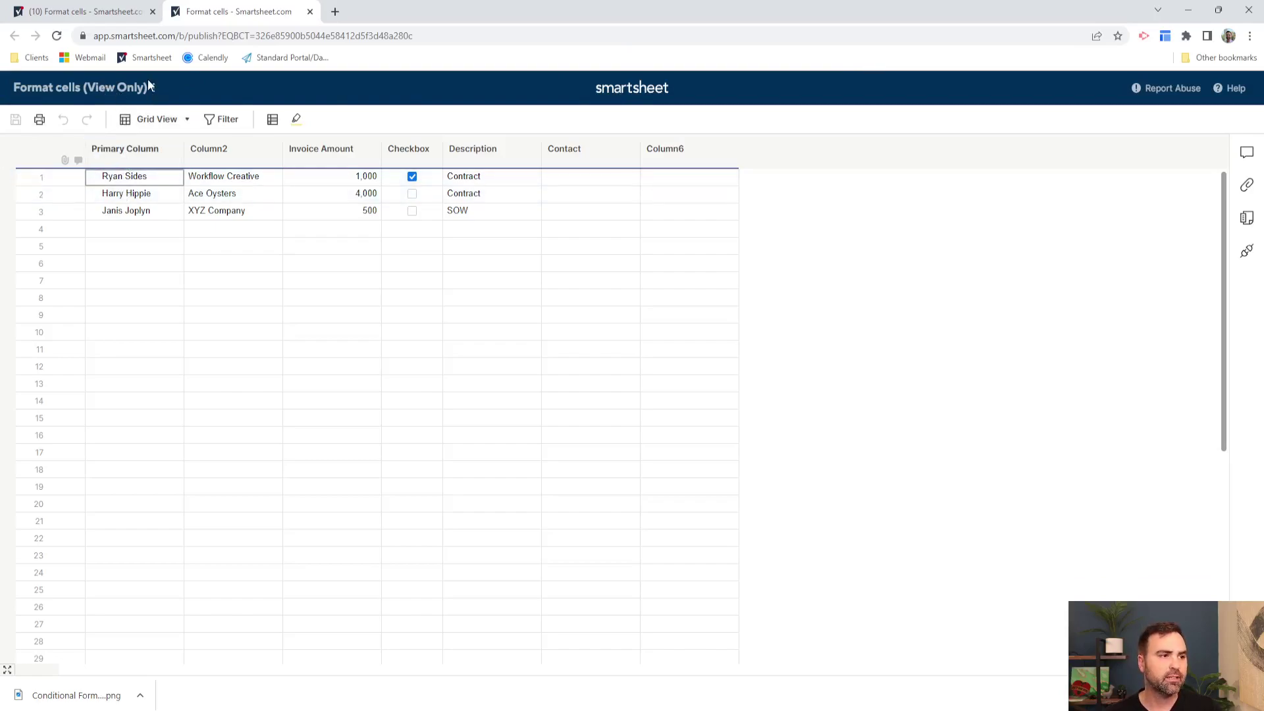
{"action": "left_click", "coordinate": [185, 120]}
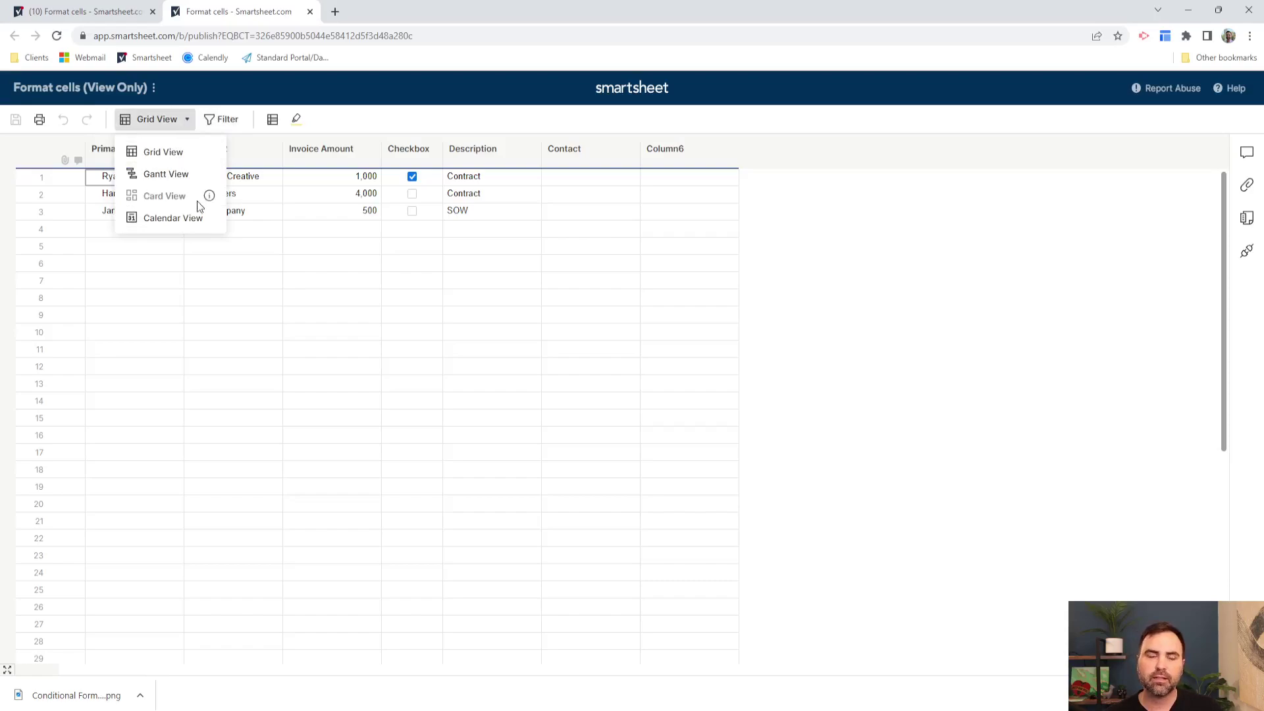
{"action": "left_click", "coordinate": [225, 125]}
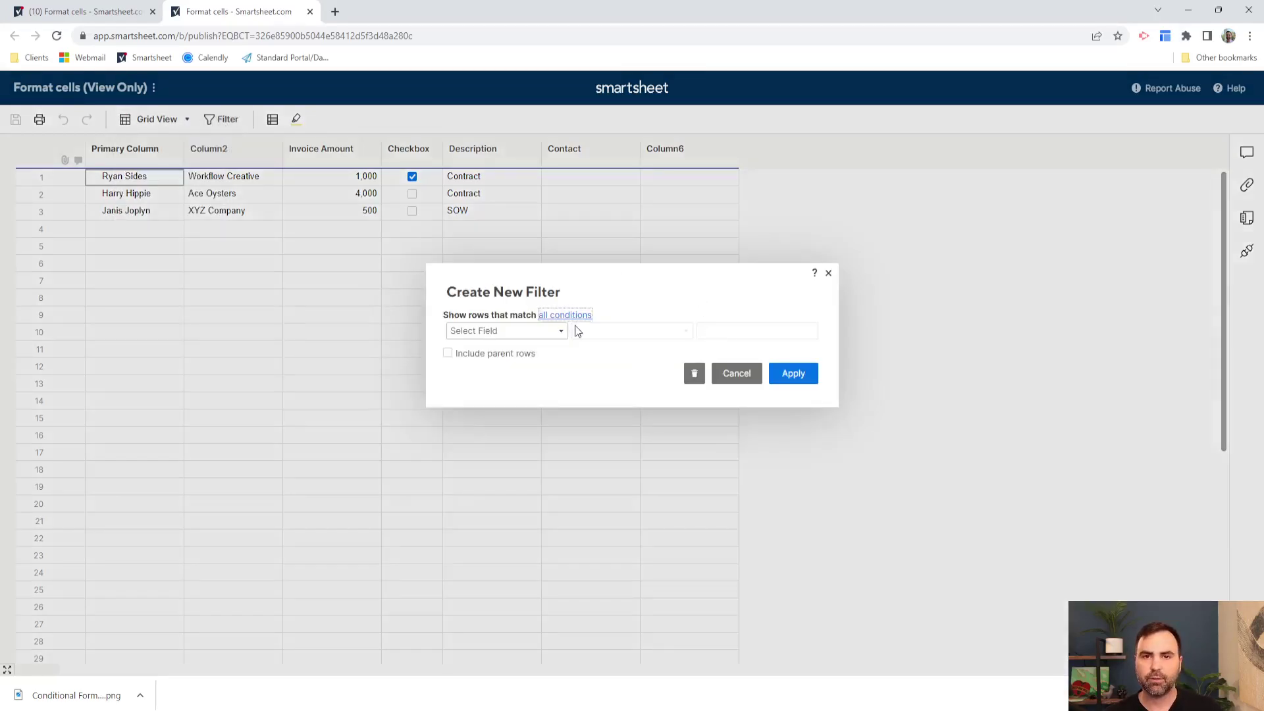
{"action": "left_click", "coordinate": [744, 385]}
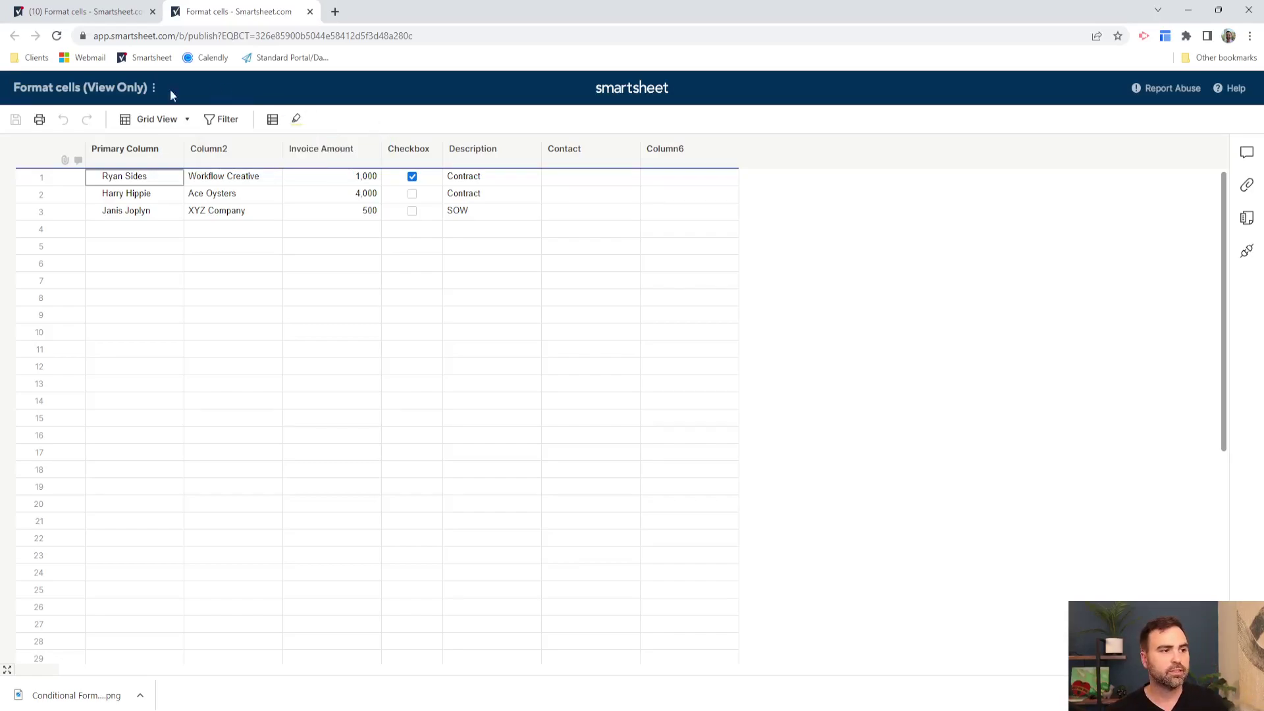
{"action": "left_click", "coordinate": [416, 199]}
{"action": "left_click", "coordinate": [416, 206]}
{"action": "key", "text": "Up"}
{"action": "key", "text": "Right"}
{"action": "left_click", "coordinate": [475, 210]}
{"action": "left_click", "coordinate": [519, 229]}
{"action": "left_click", "coordinate": [561, 226]}
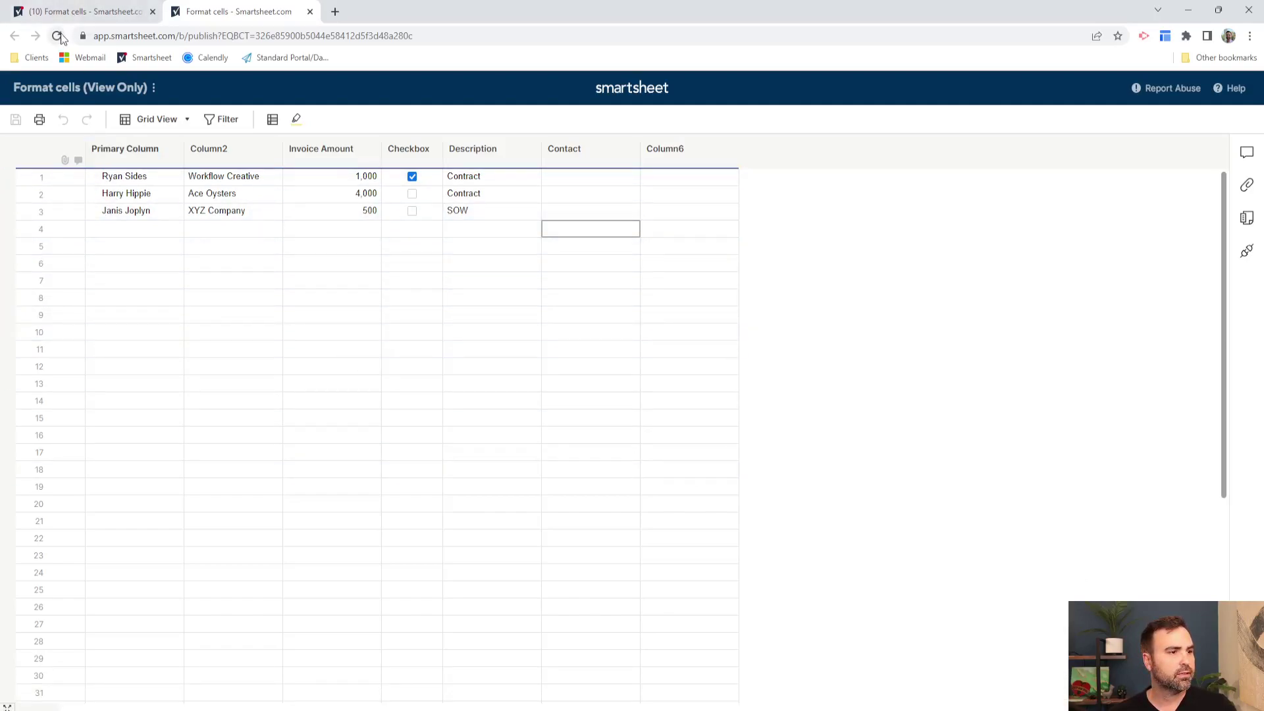
Step: Close the Full preview and turn both Read Only – HTML and Read Only – Full publishing off
{"action": "left_click", "coordinate": [310, 12]}
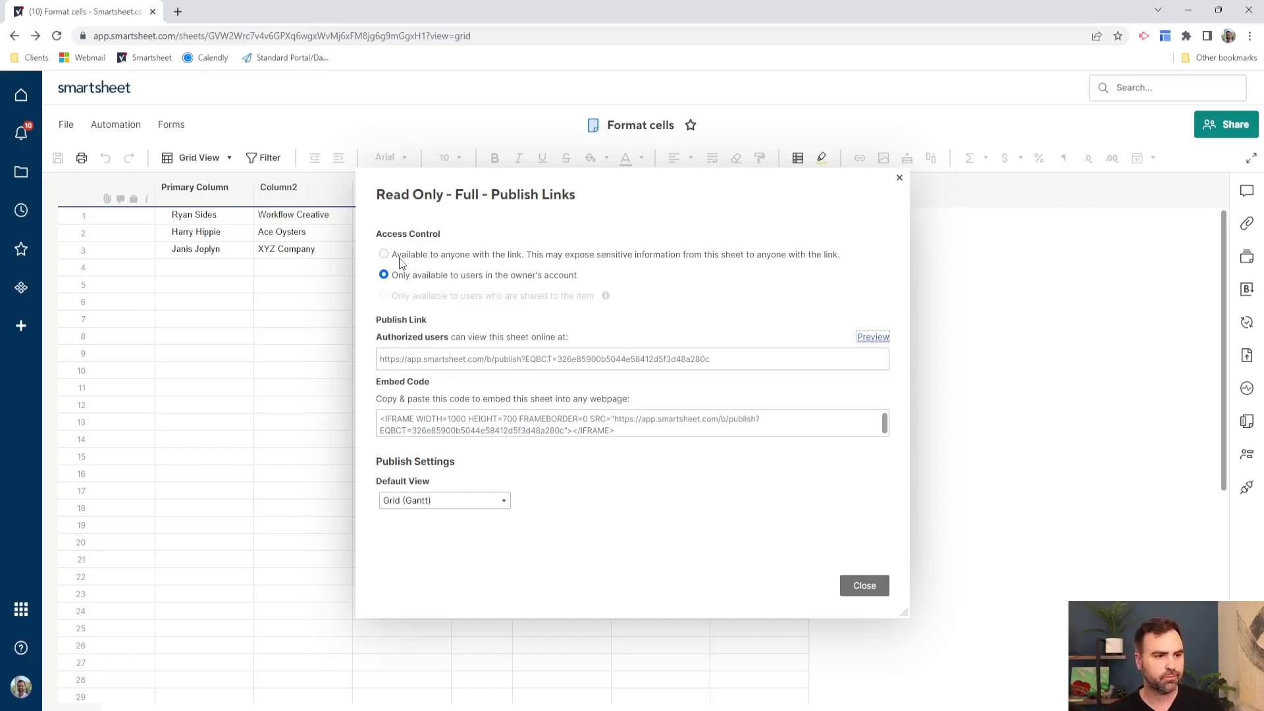
{"action": "left_click", "coordinate": [864, 587]}
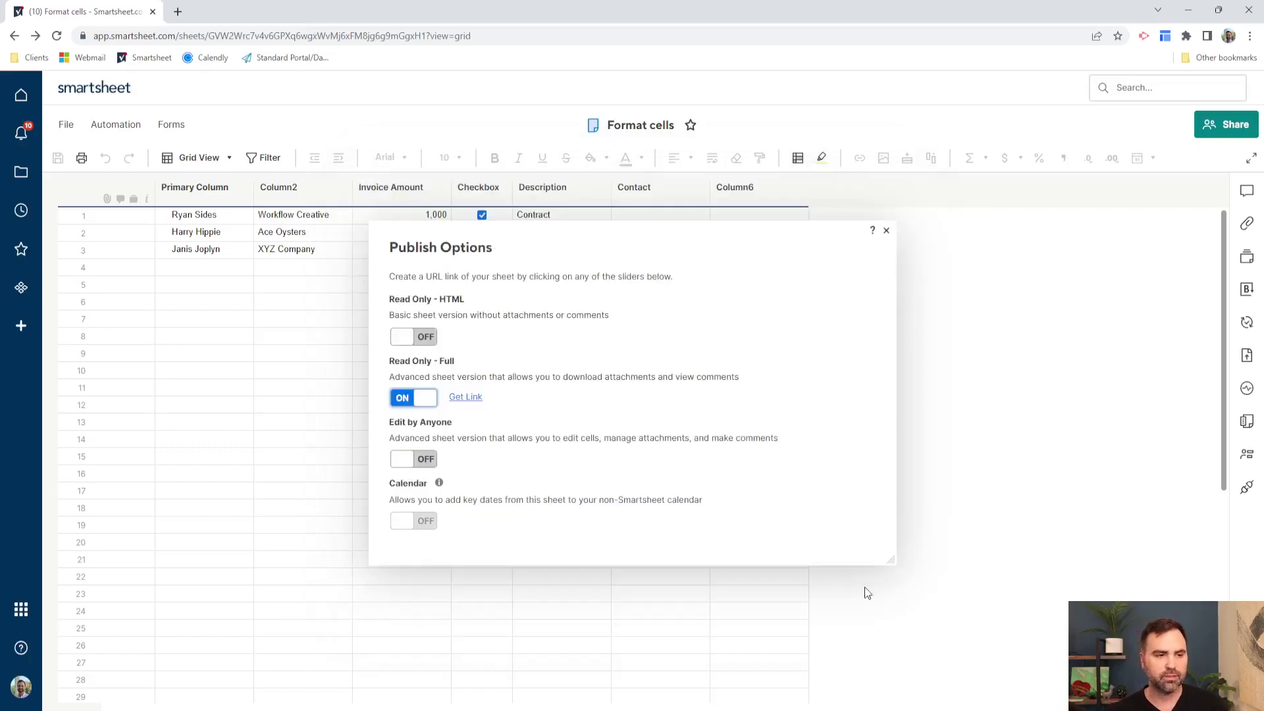
{"action": "left_click", "coordinate": [421, 398]}
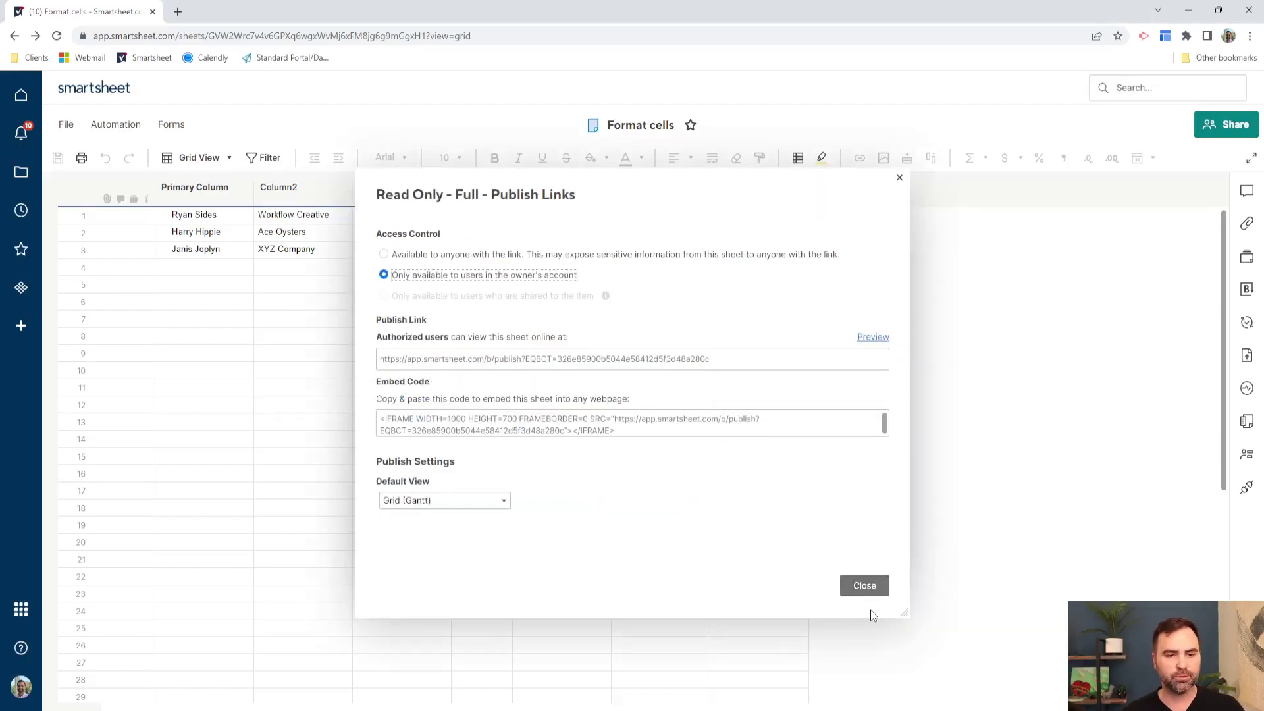
{"action": "left_click", "coordinate": [865, 588]}
{"action": "left_click", "coordinate": [422, 333]}
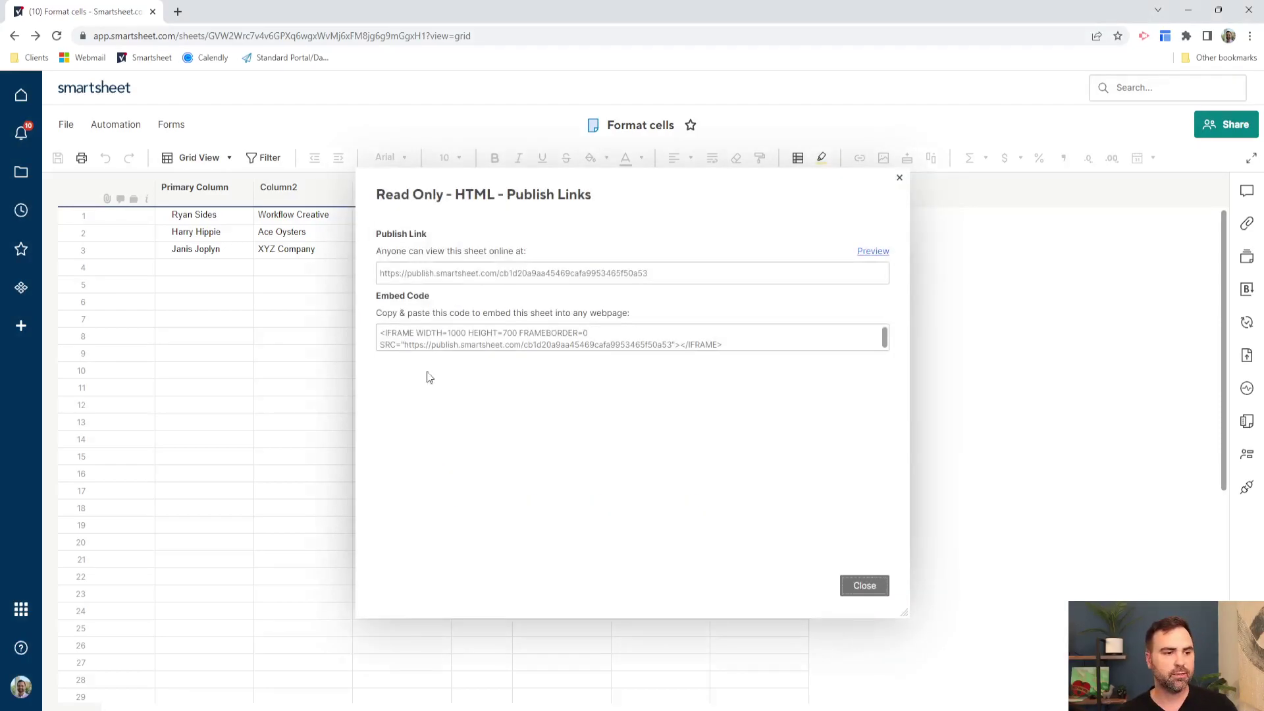
{"action": "left_click", "coordinate": [862, 586]}
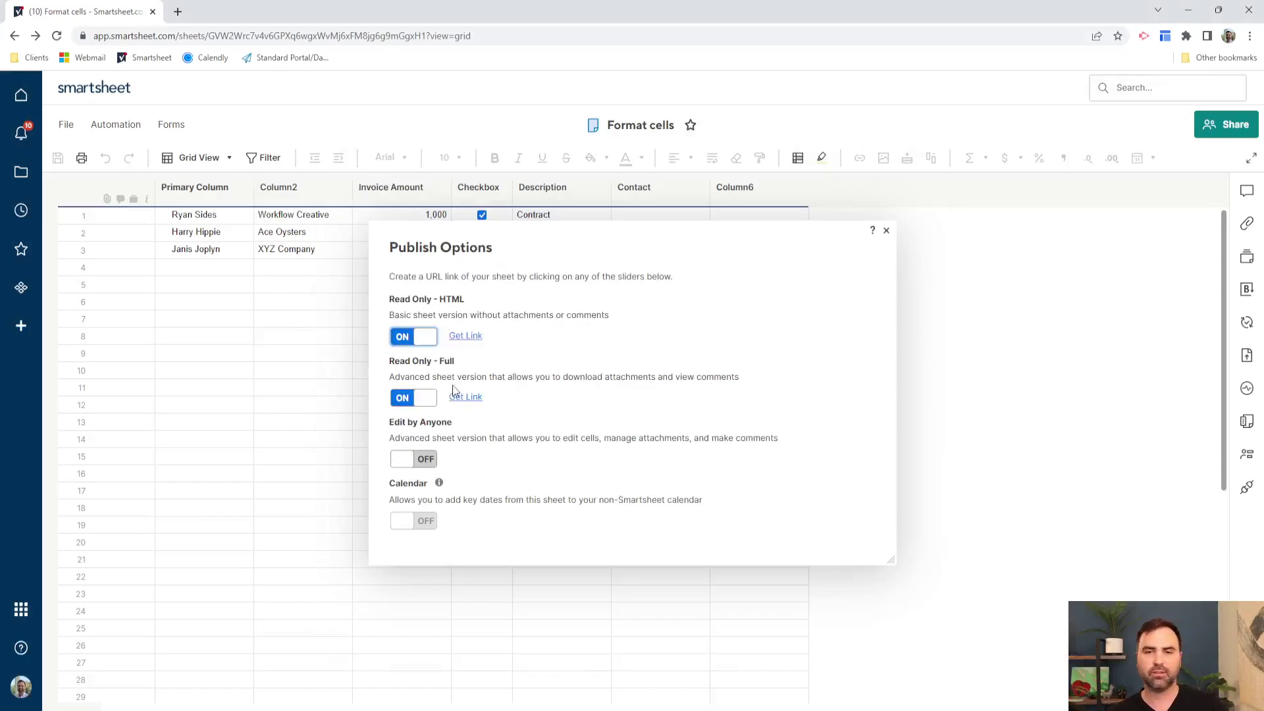
{"action": "left_click", "coordinate": [421, 342]}
{"action": "left_click", "coordinate": [425, 397]}
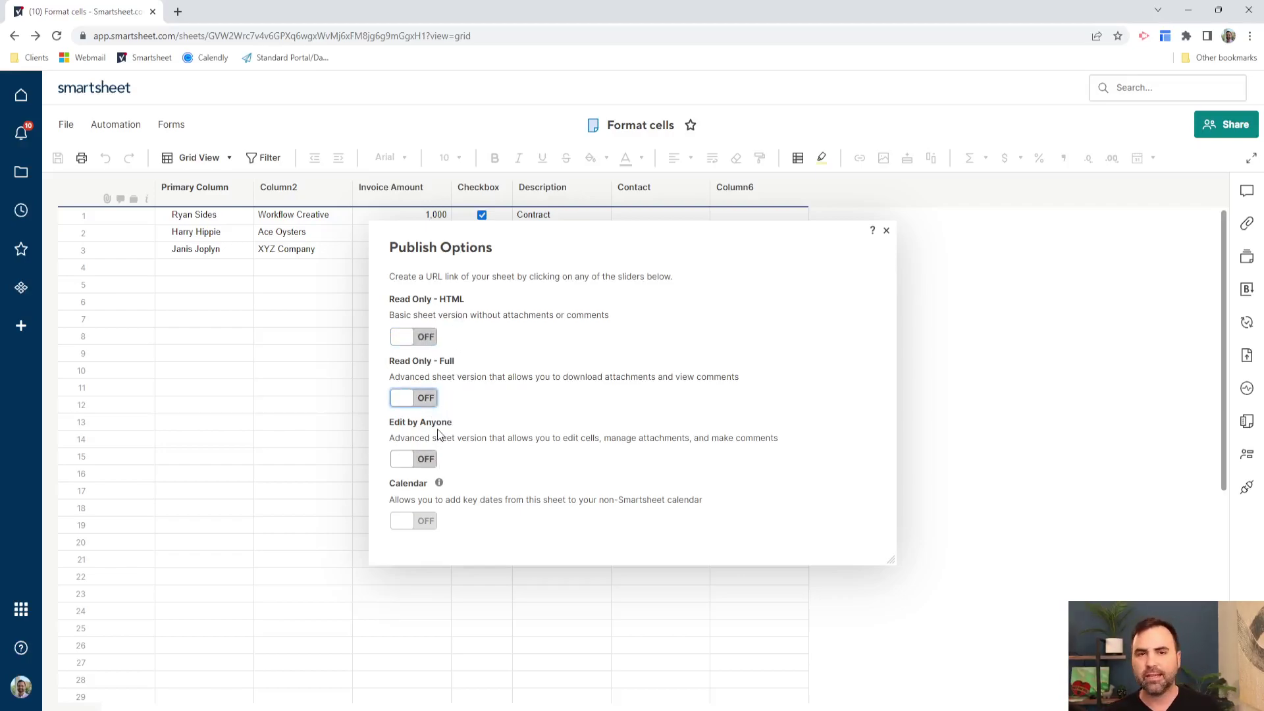
Step: Turn on Edit by Anyone publishing restricted to owner-account users and preview it
{"action": "left_click", "coordinate": [422, 465]}
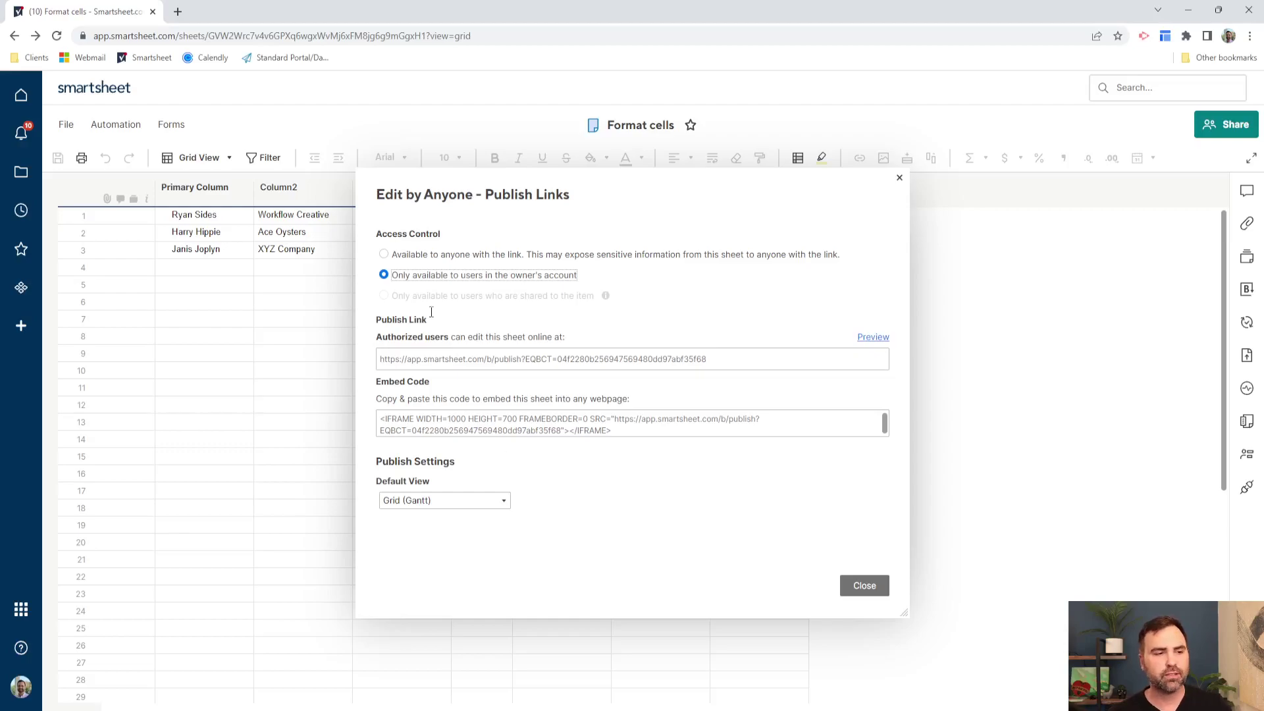
{"action": "left_click", "coordinate": [446, 256]}
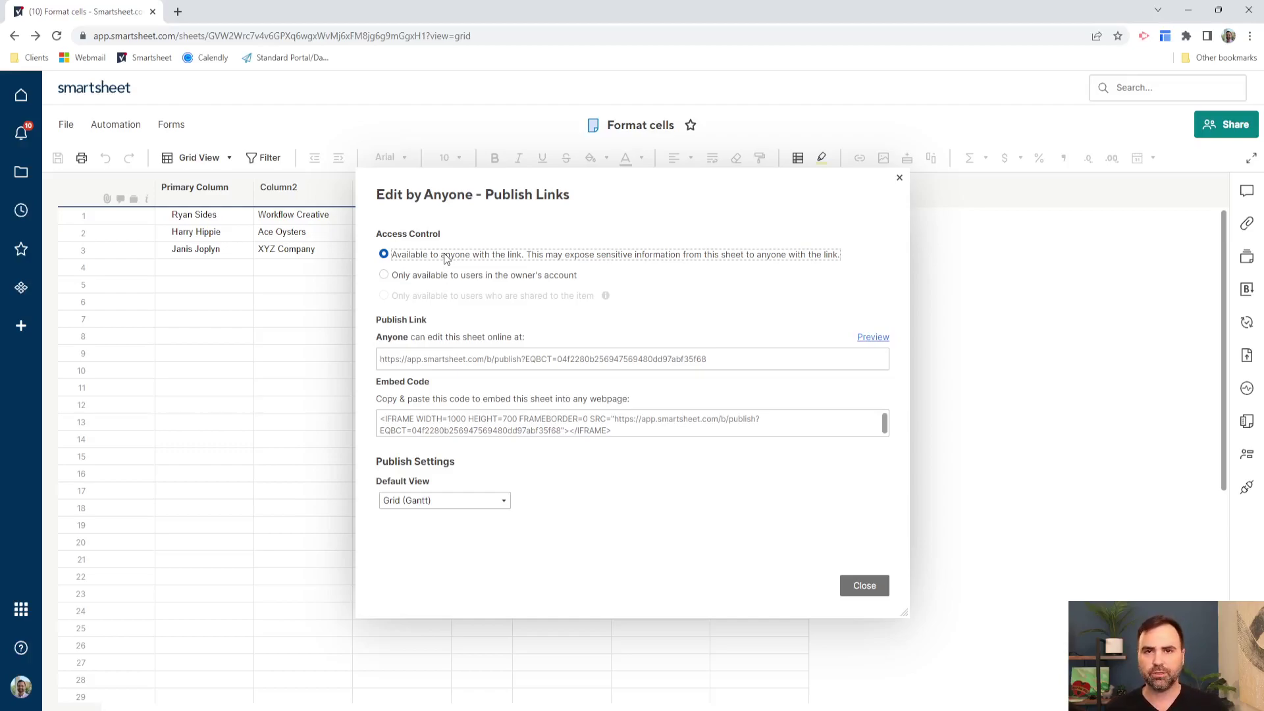
{"action": "left_click", "coordinate": [464, 275]}
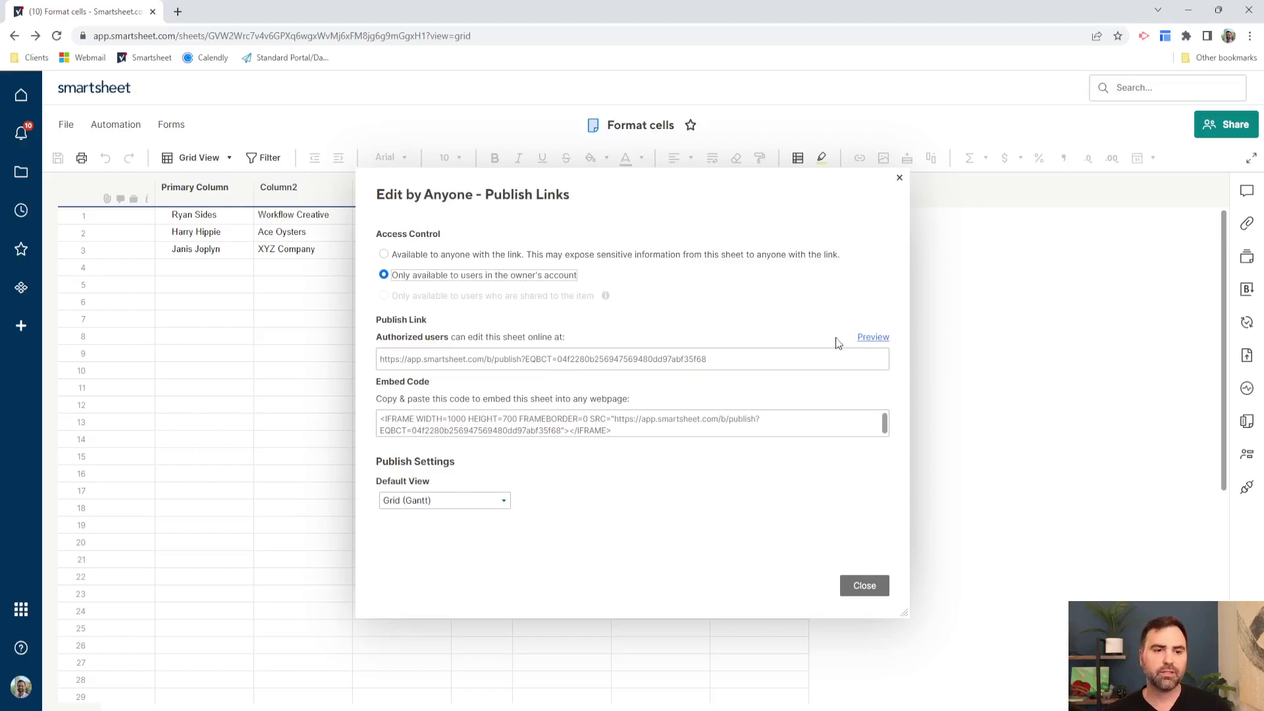
{"action": "left_click", "coordinate": [868, 338]}
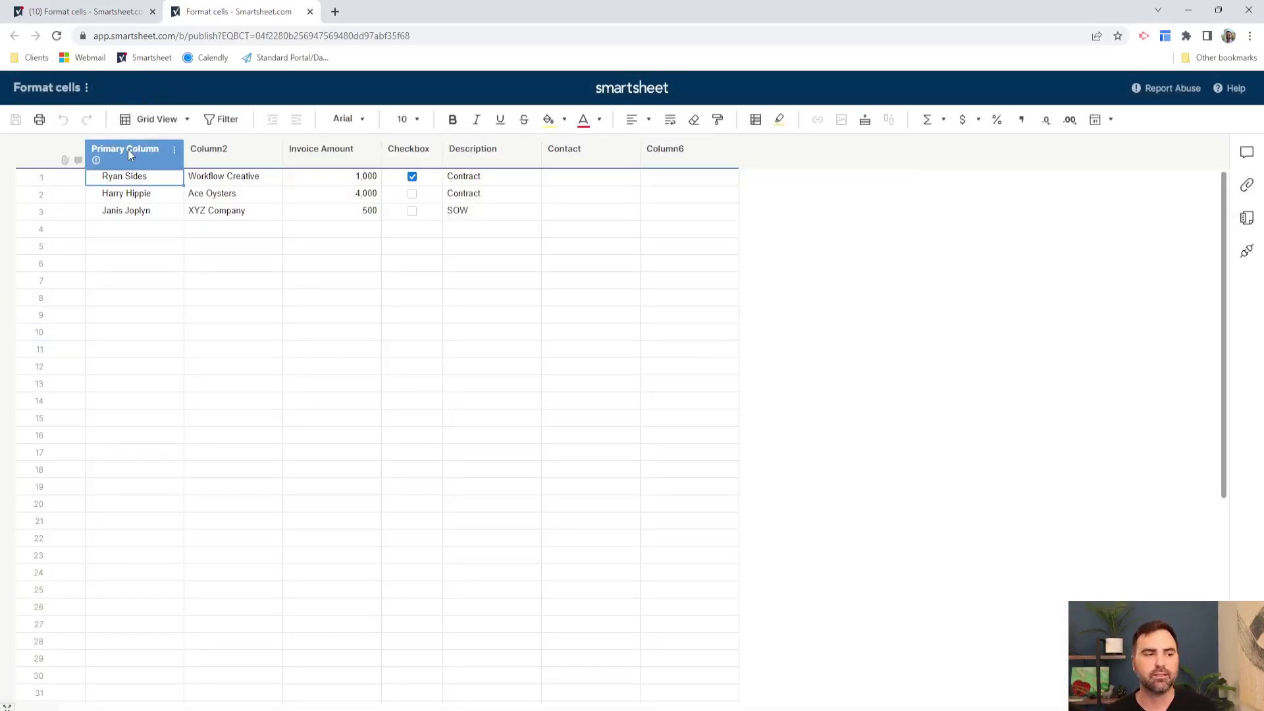
Step: Type test text 'oiuojk' into row 1's Primary Column cell, then cancel the edit
{"action": "type", "text": "oiuojk"}
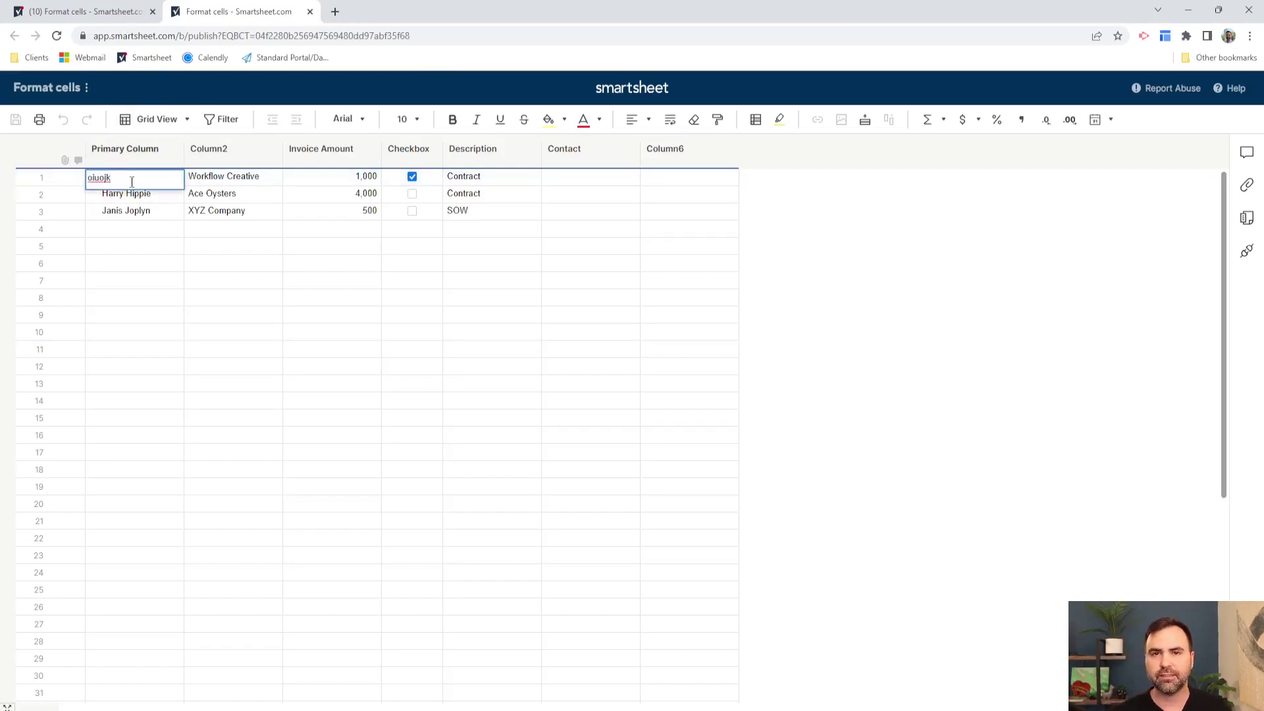
{"action": "key", "text": "Escape"}
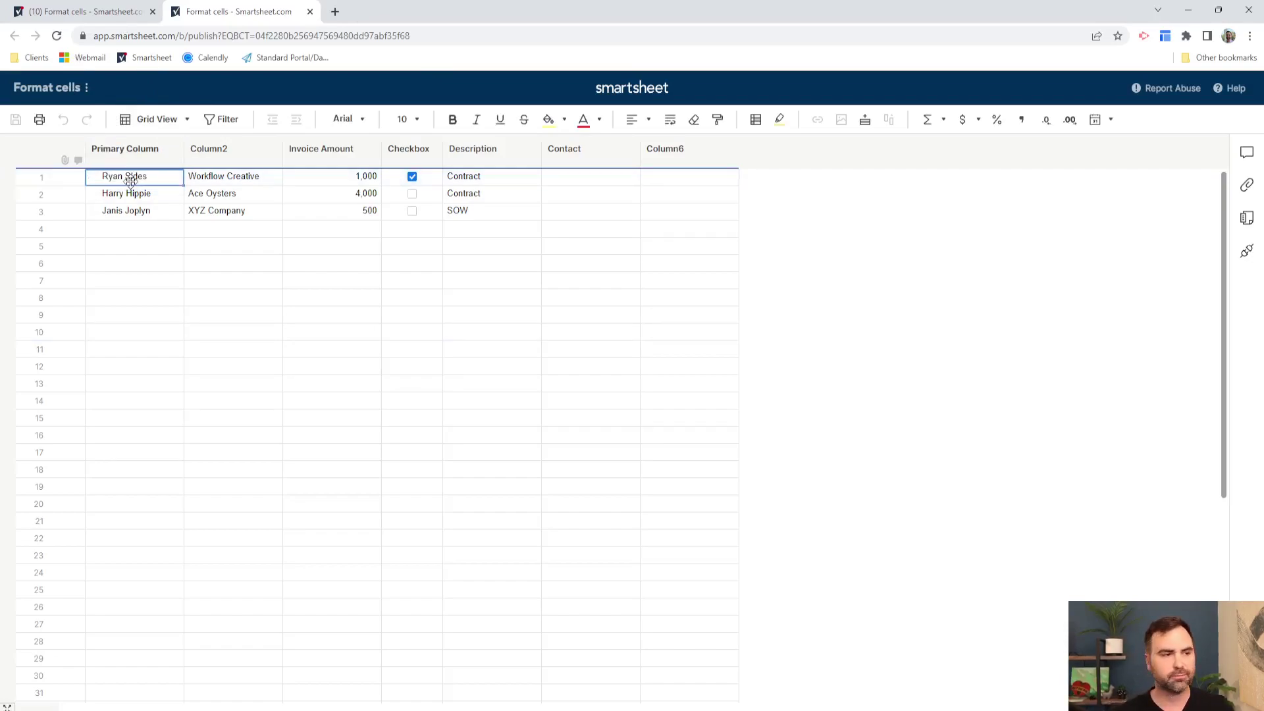
Step: Close the editable preview and its publish links, then switch Edit by Anyone publishing off
{"action": "left_click", "coordinate": [308, 11]}
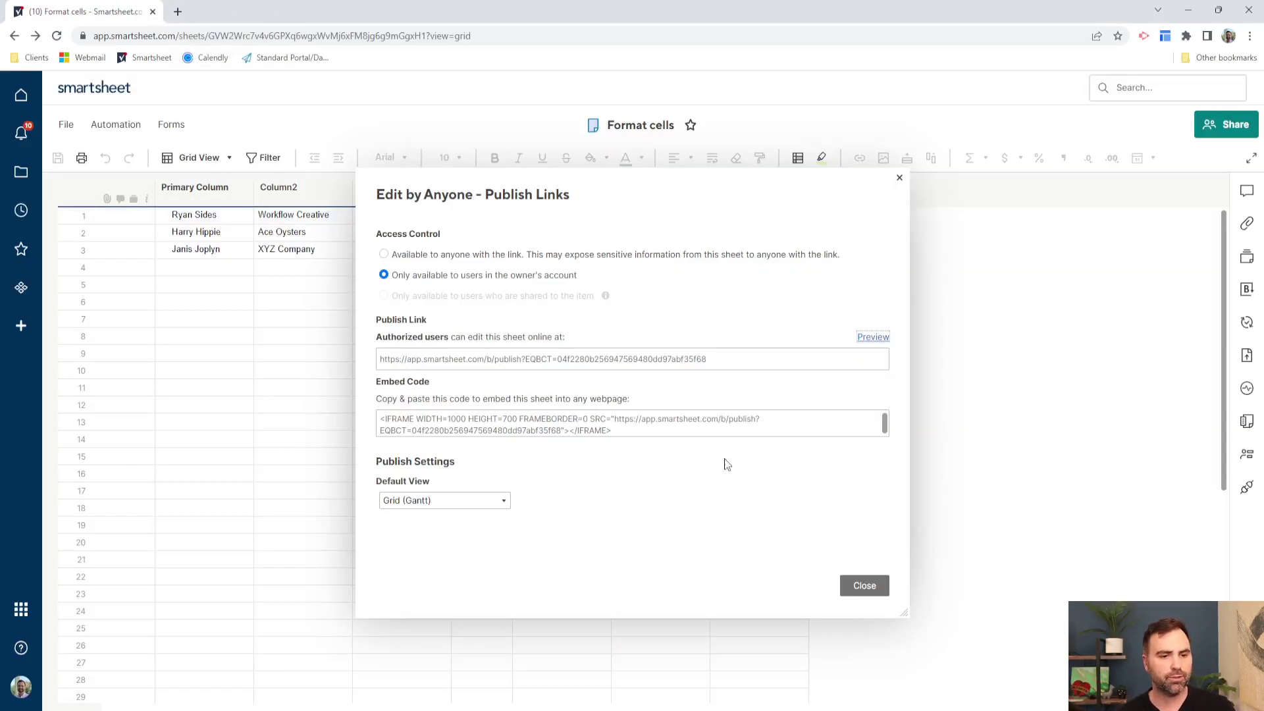
{"action": "left_click", "coordinate": [876, 588]}
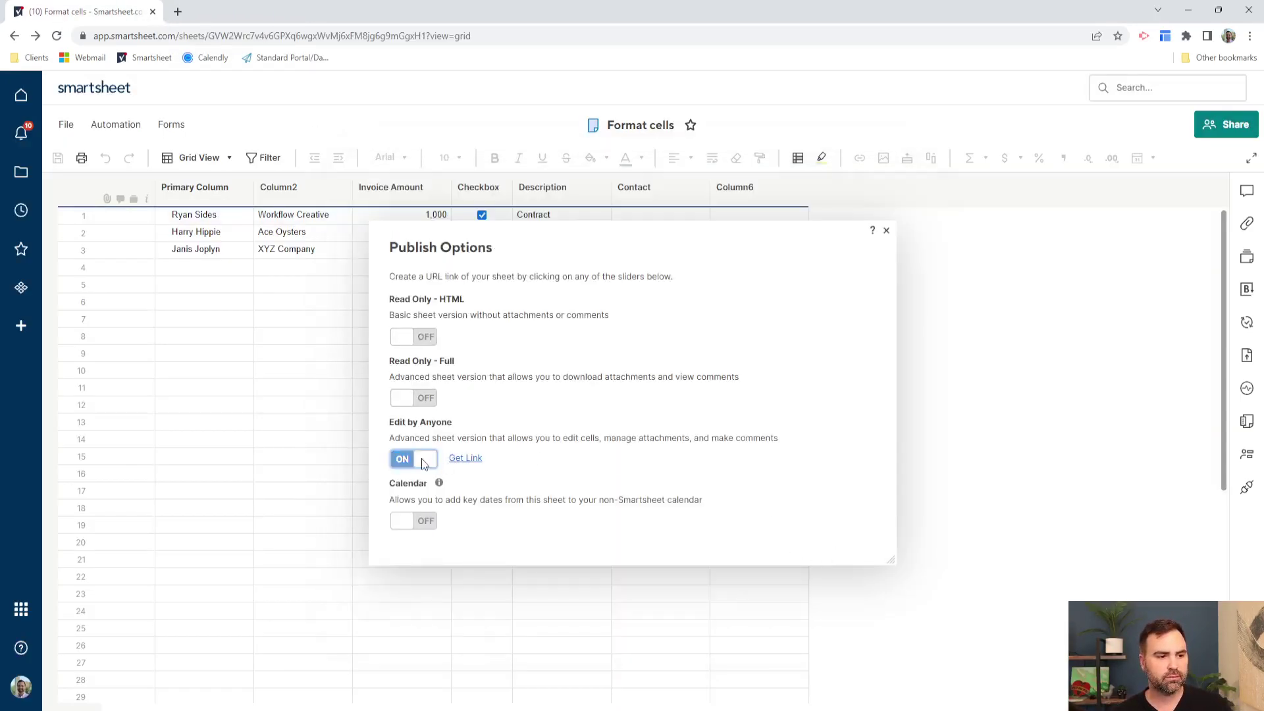
{"action": "left_click", "coordinate": [423, 464]}
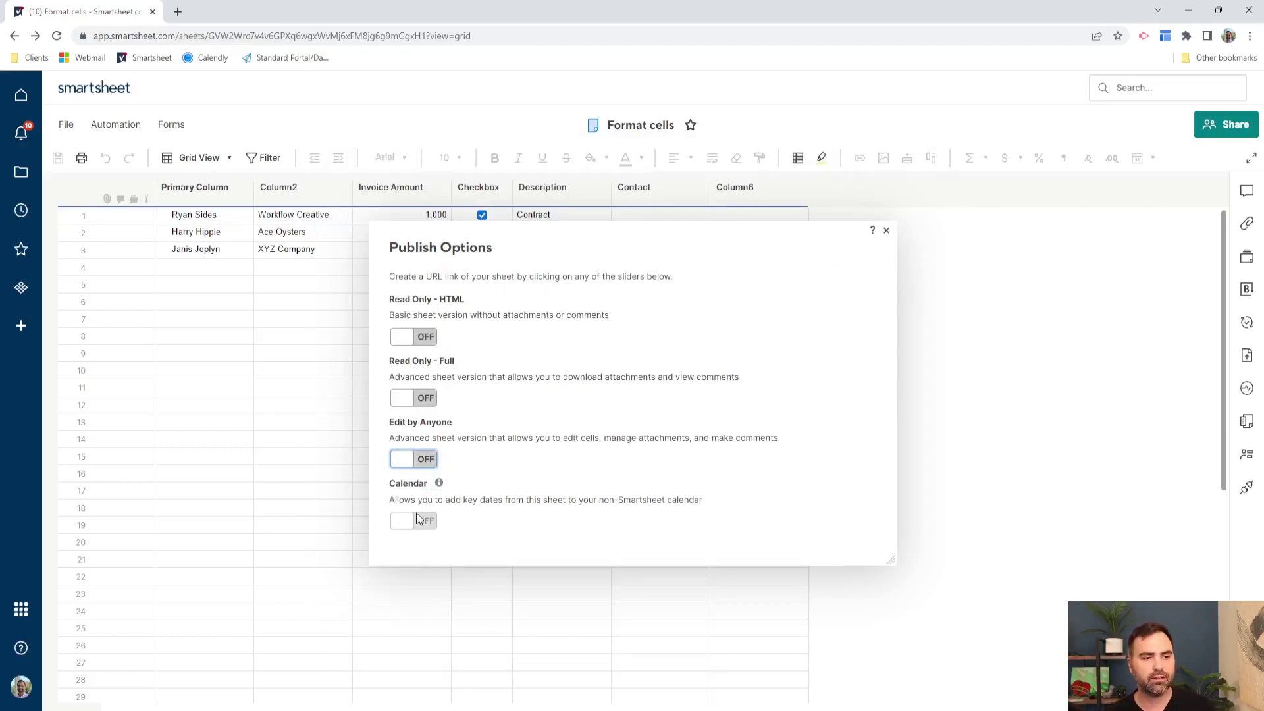